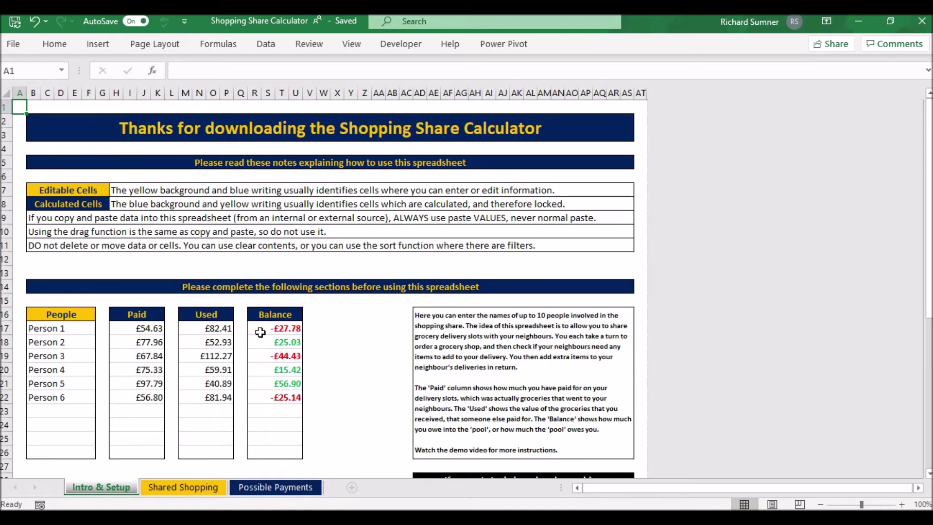
# Step: Open the Shared Shopping sheet and look through the item values in the first rows of the table
pyautogui.click(217, 488)
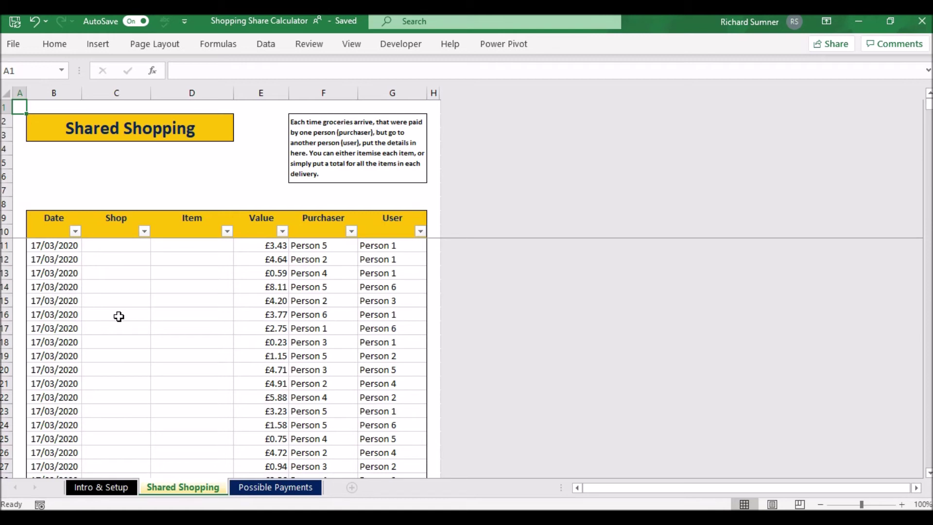
pyautogui.click(173, 315)
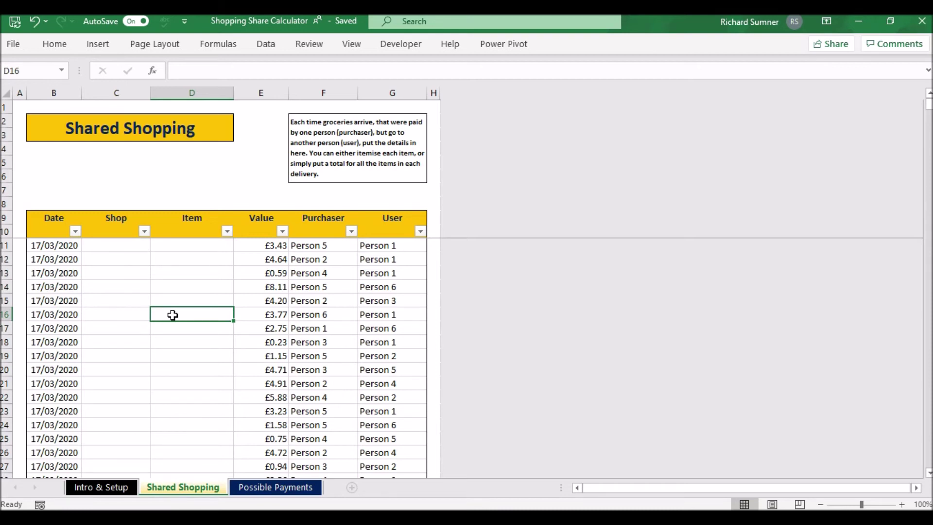
pyautogui.press('Right')
pyautogui.press('Up')
pyautogui.press('Up')
pyautogui.press('Up')
pyautogui.press('Up')
pyautogui.press('Down')
pyautogui.press('Down')
pyautogui.press('Down')
pyautogui.press('Down')
pyautogui.press('Up')
# Step: Examine the value, purchaser and user recorded in row 15 of the Shared Shopping table
pyautogui.press('Right')
pyautogui.press('Right')
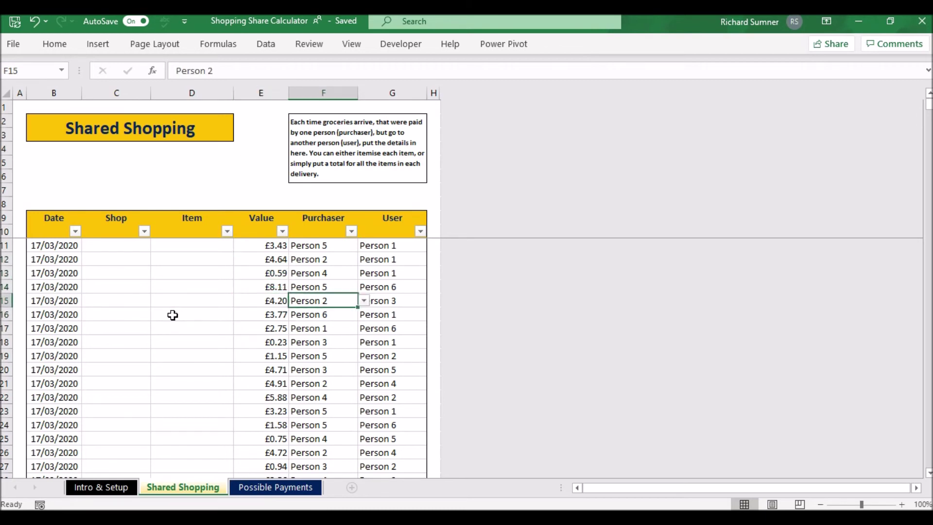
pyautogui.press('Left')
pyautogui.press('Left')
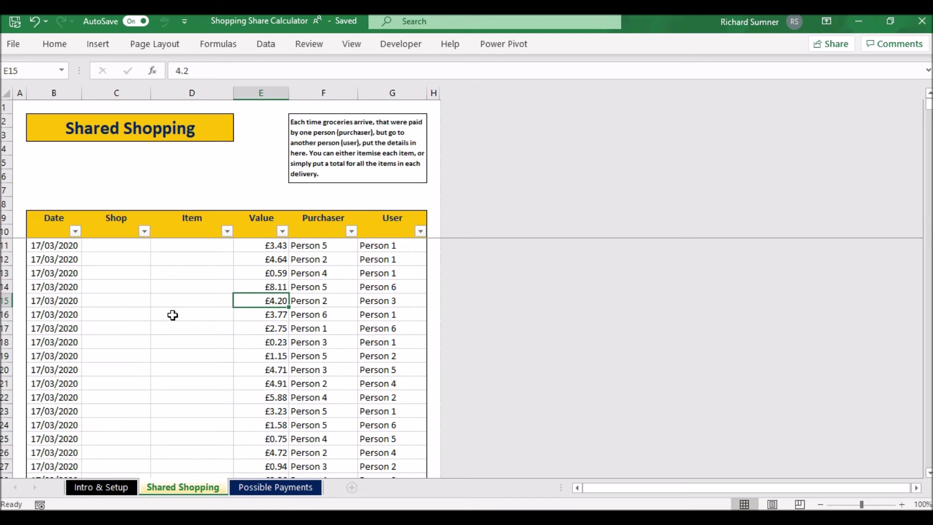
pyautogui.press('Right')
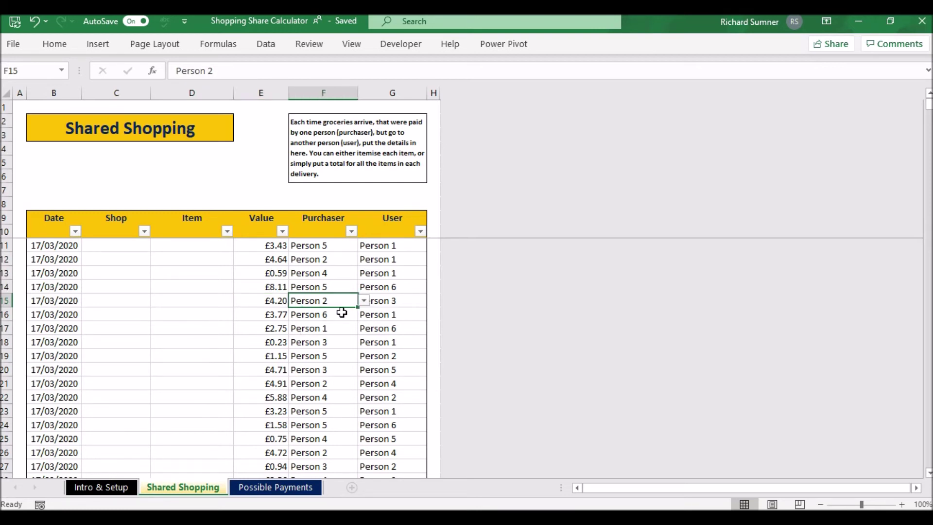
pyautogui.click(379, 307)
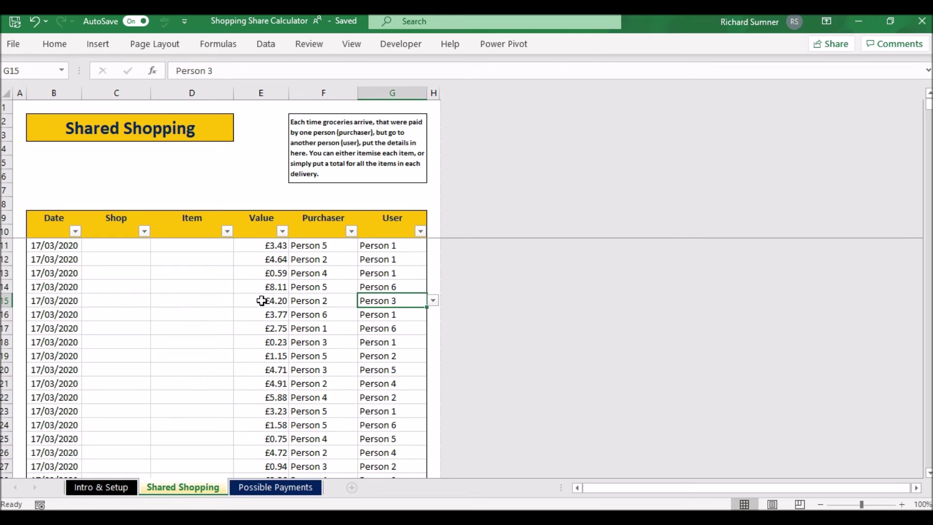
pyautogui.click(309, 299)
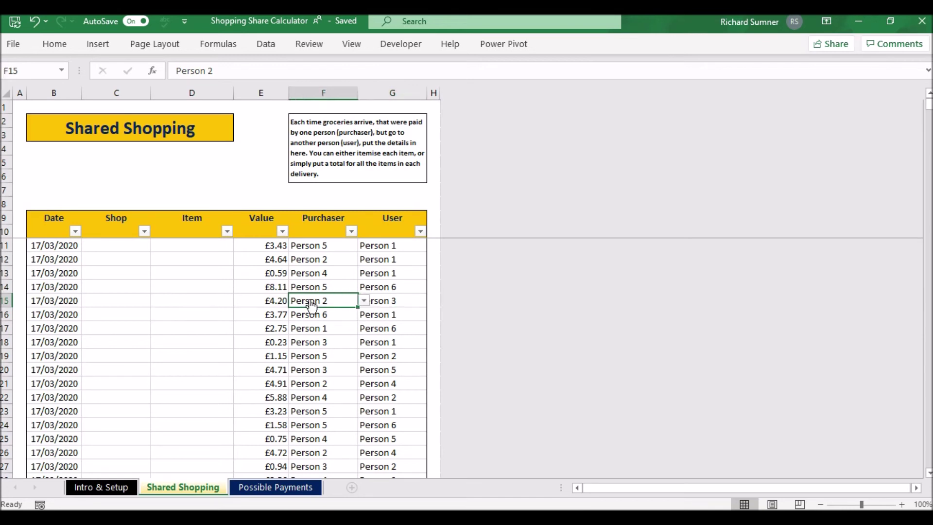
pyautogui.click(381, 302)
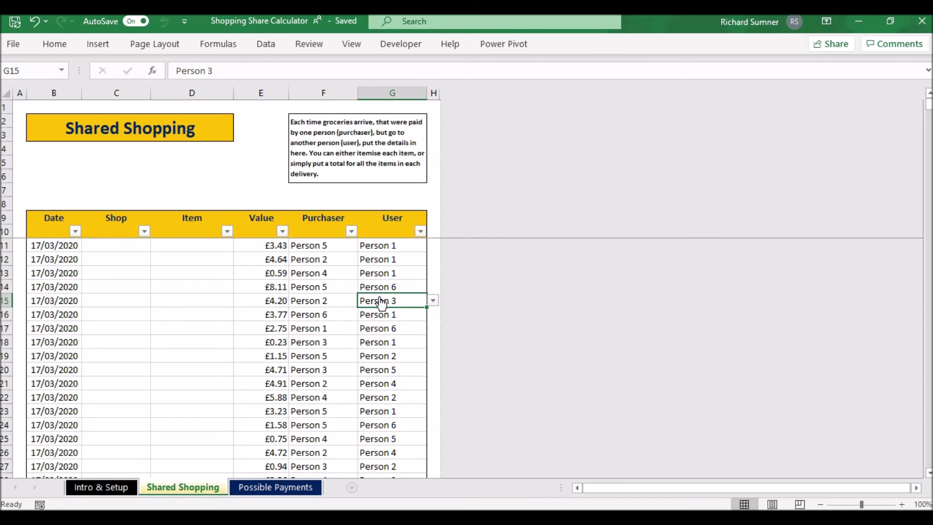
pyautogui.click(231, 306)
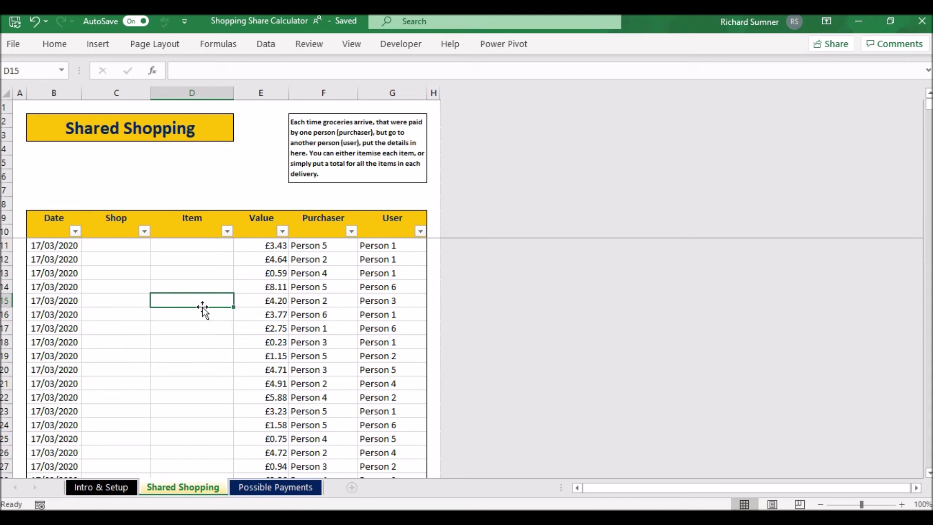
# Step: Check how far down the Shared Shopping table extends from the Date column and return to cell A1
pyautogui.press('Left')
pyautogui.press('Left')
pyautogui.press('Left')
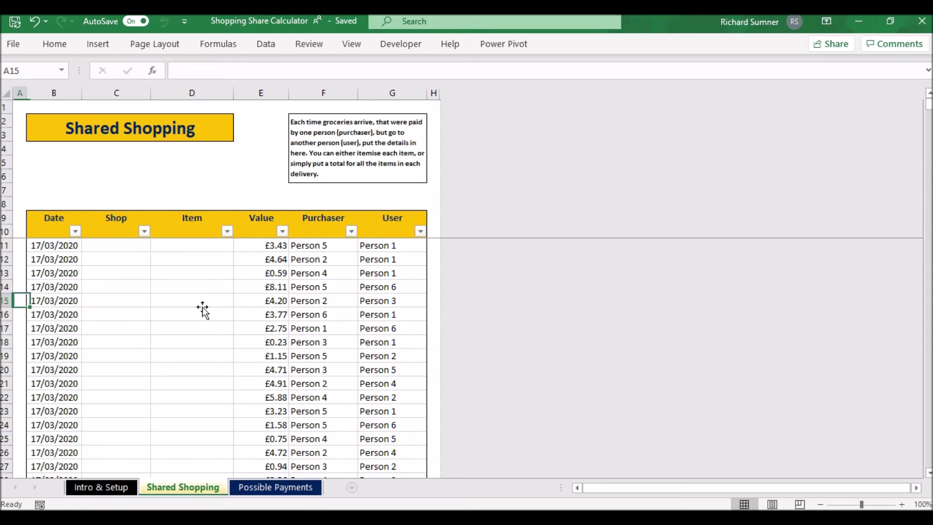
pyautogui.press('Right')
pyautogui.hotkey('ctrl', 'Down')
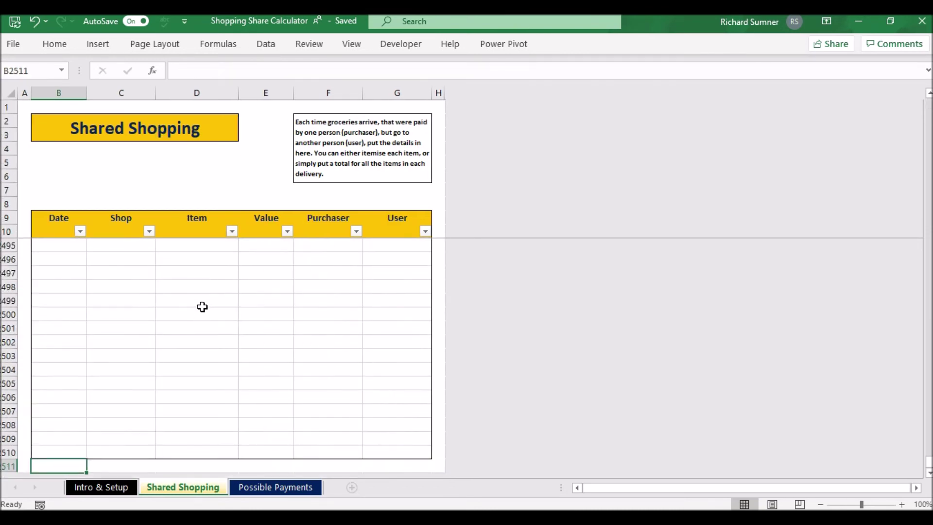
pyautogui.hotkey('ctrl', 'Up')
pyautogui.press('Up')
pyautogui.press('Up')
pyautogui.press('Up')
pyautogui.press('Up')
pyautogui.press('Up')
pyautogui.press('Up')
pyautogui.press('Up')
pyautogui.press('Up')
pyautogui.press('Up')
pyautogui.press('Up')
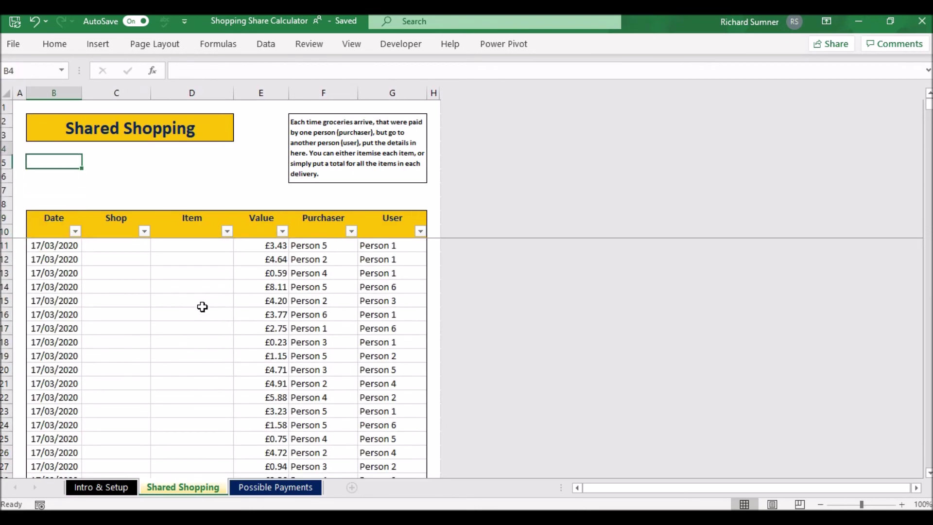
pyautogui.press('Left')
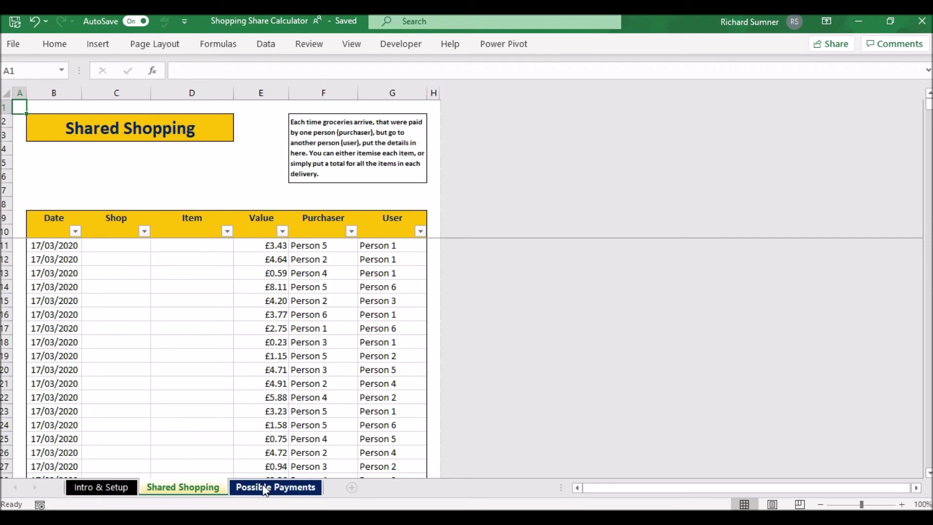
# Step: Review each person's balance on the Intro & Setup sheet and the suggested settlements on the Possible Payments sheet
pyautogui.click(123, 489)
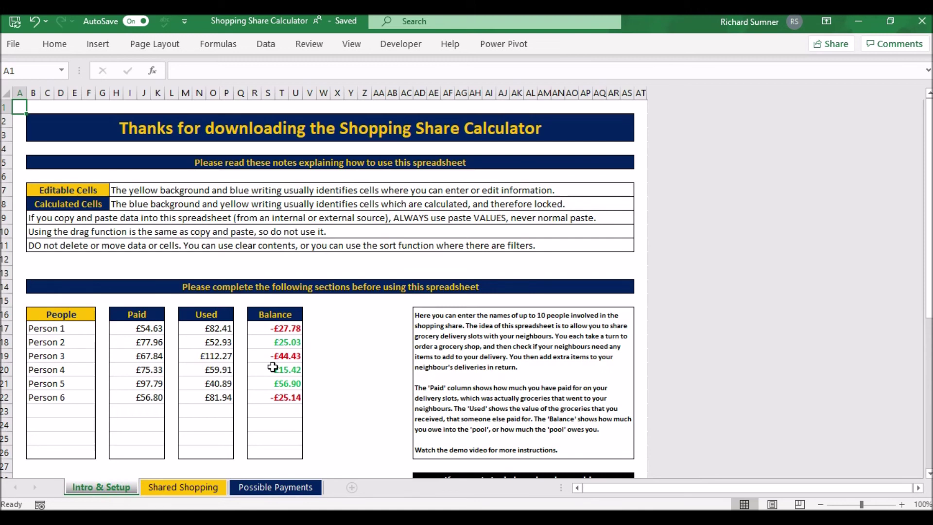
pyautogui.click(269, 487)
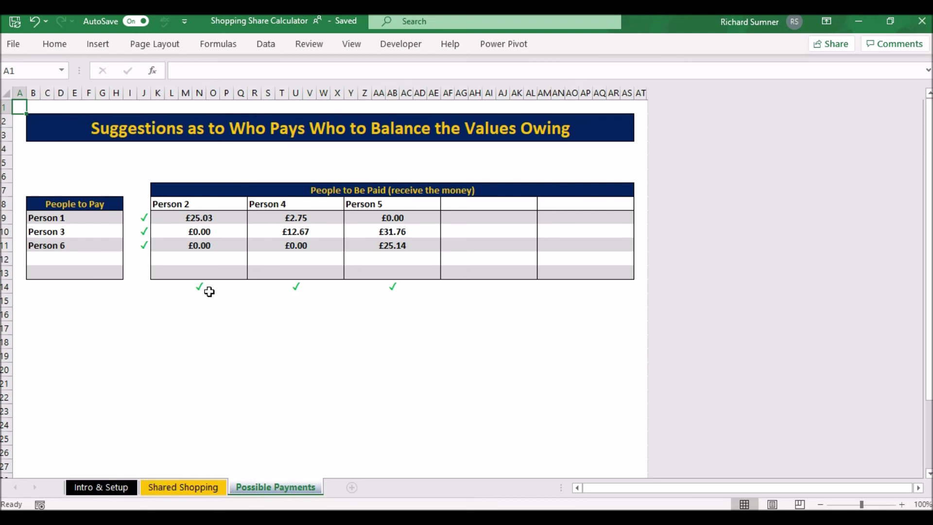
# Step: Select all Shared Shopping entries in B11:G110 and bring up their cell options to show Clear Contents
pyautogui.click(177, 487)
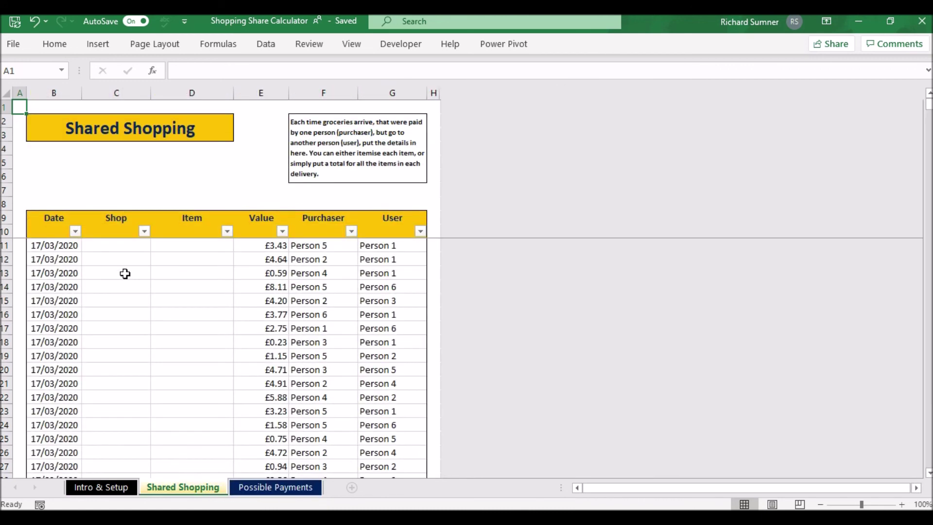
pyautogui.click(65, 248)
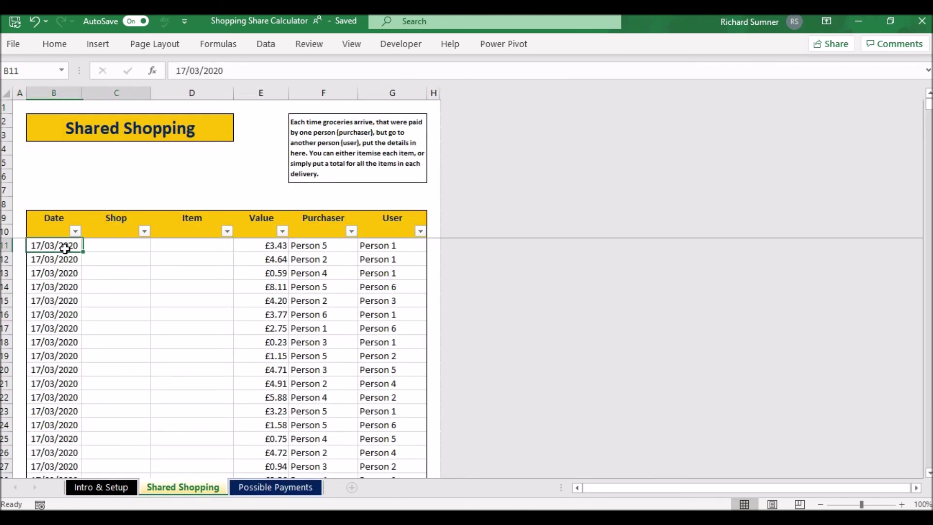
pyautogui.hotkey('shift', 'Right')
pyautogui.hotkey('shift', 'Right')
pyautogui.hotkey('shift', 'Right')
pyautogui.hotkey('shift', 'Right')
pyautogui.hotkey('shift', 'Right')
pyautogui.hotkey('ctrl', 'shift', 'Down')
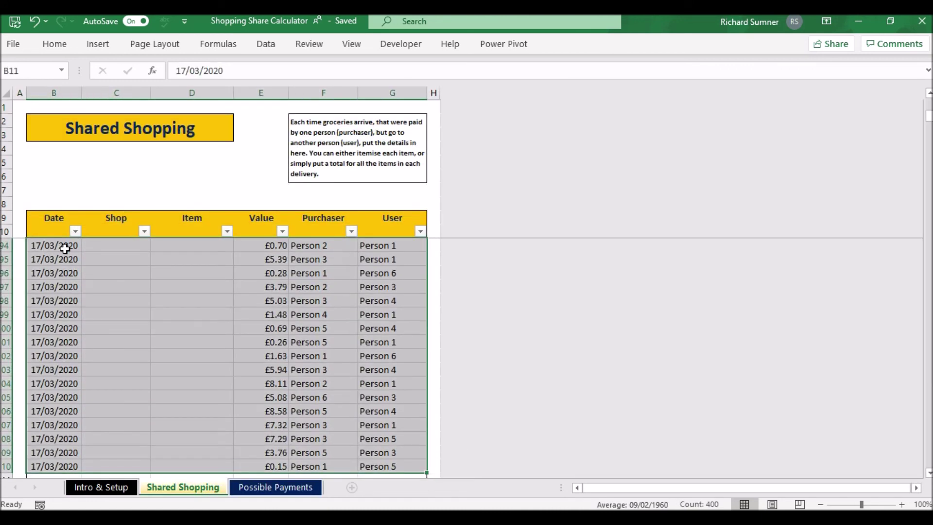
pyautogui.rightClick(82, 266)
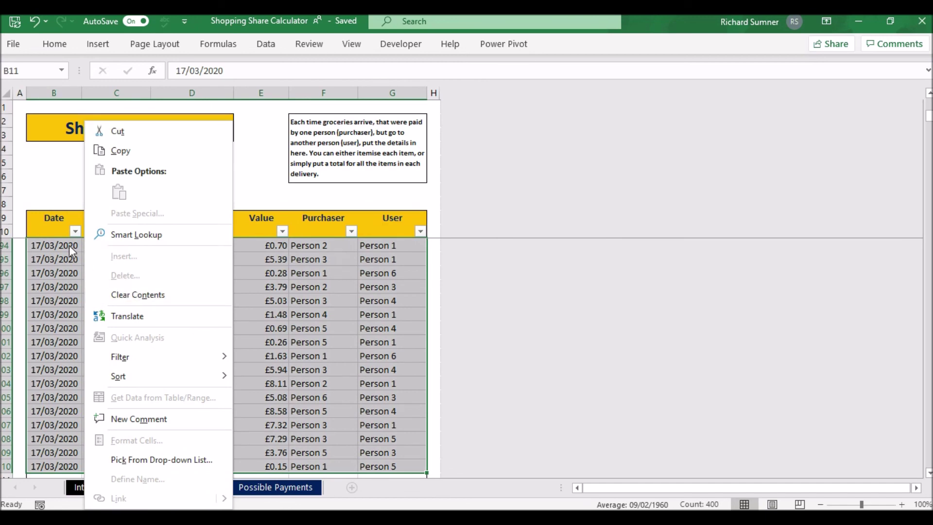
pyautogui.press('Escape')
pyautogui.hotkey('ctrl', '-')
pyautogui.hotkey('ctrl', 'z')
pyautogui.hotkey('ctrl', 'Home')
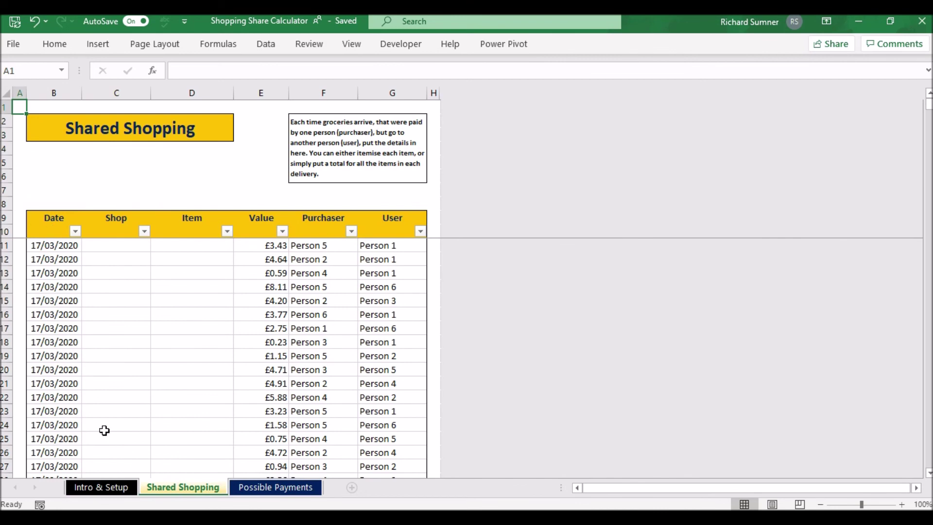
# Step: Return to the Intro & Setup sheet to view the paid, used and balance amounts
pyautogui.click(113, 489)
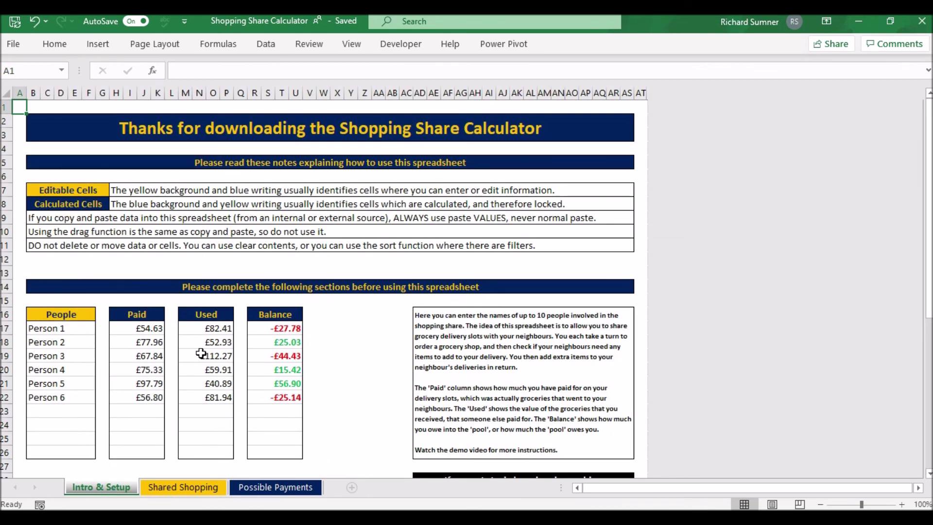